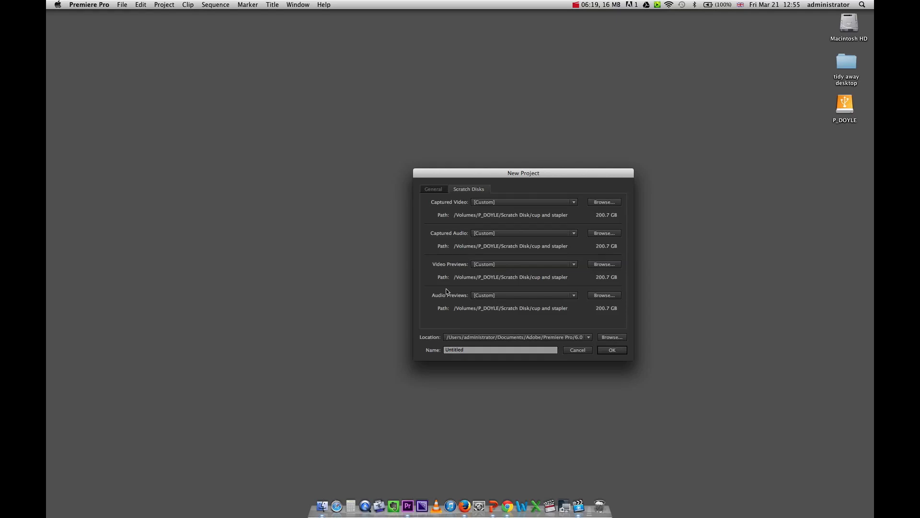
Set the Video Previews and Audio Previews scratch disks to the "cup and stapler" folder inside Scratch Disk on the external drive.
{"action": "left_click", "coordinate": [604, 264]}
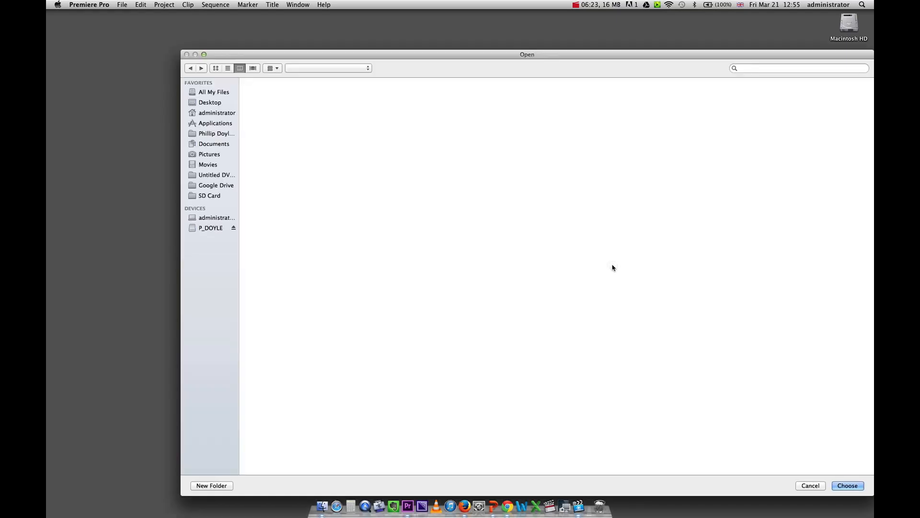
{"action": "left_click", "coordinate": [224, 228]}
{"action": "left_click", "coordinate": [322, 98]}
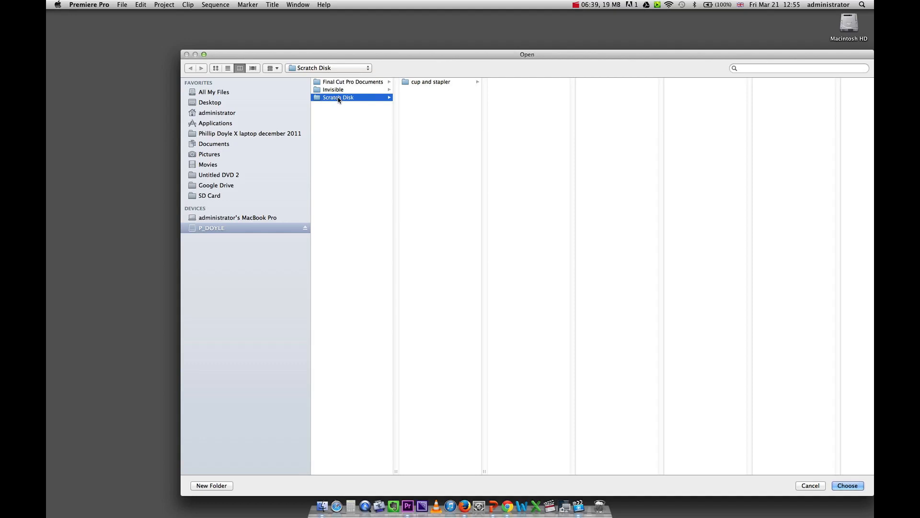
{"action": "left_click", "coordinate": [406, 82]}
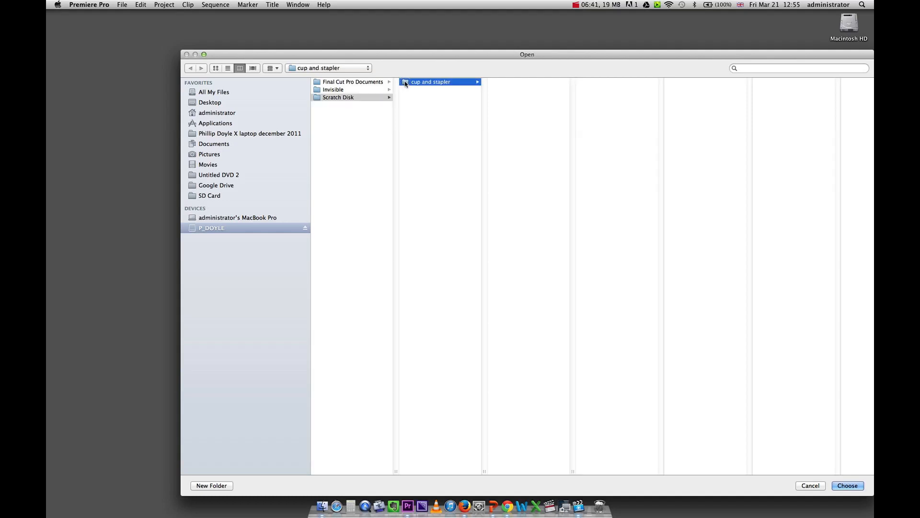
{"action": "left_click_drag", "start_coordinate": [405, 53], "coordinate": [350, 15]}
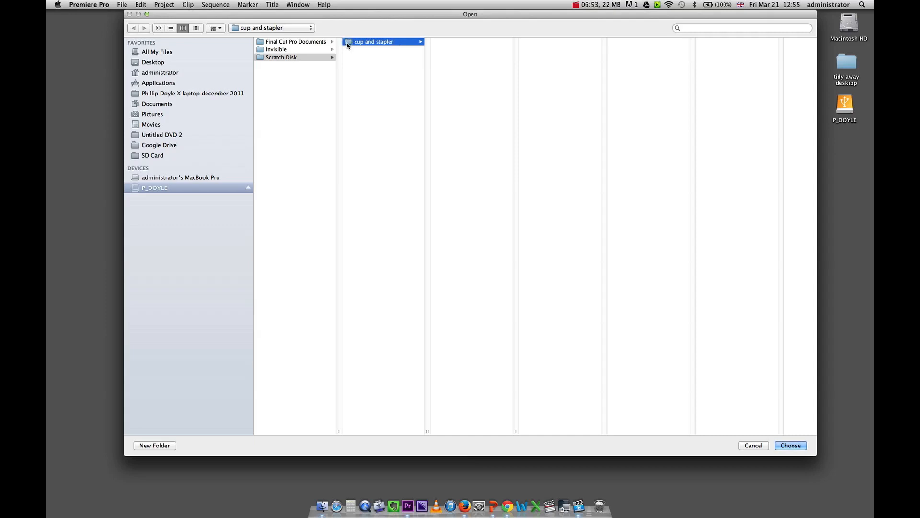
{"action": "key", "text": "Return"}
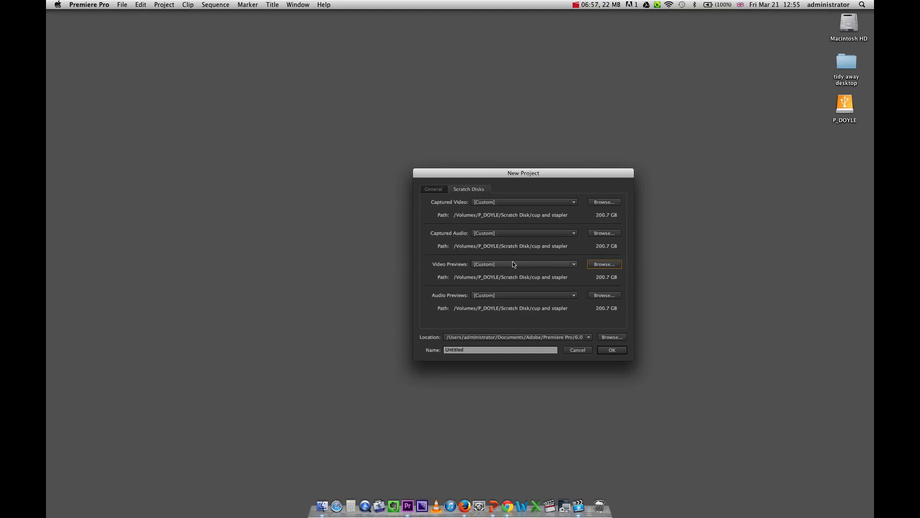
{"action": "left_click", "coordinate": [604, 295]}
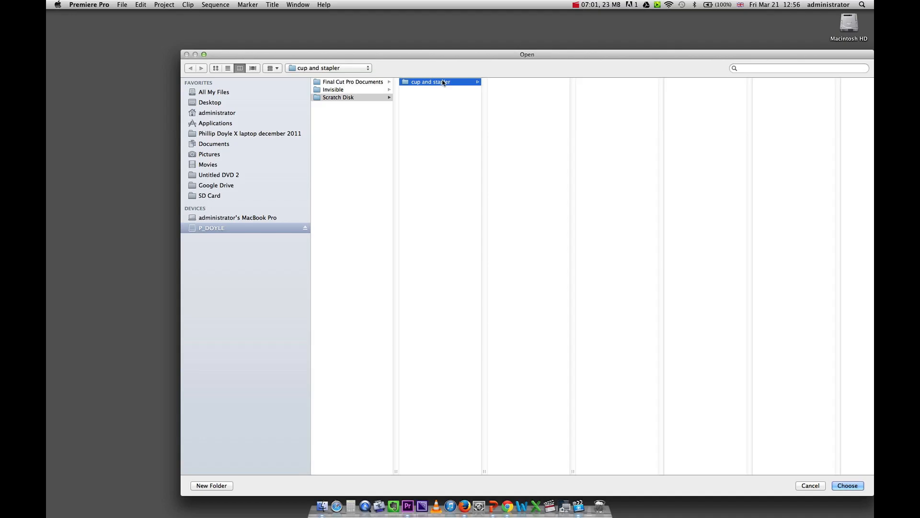
{"action": "key", "text": "Return"}
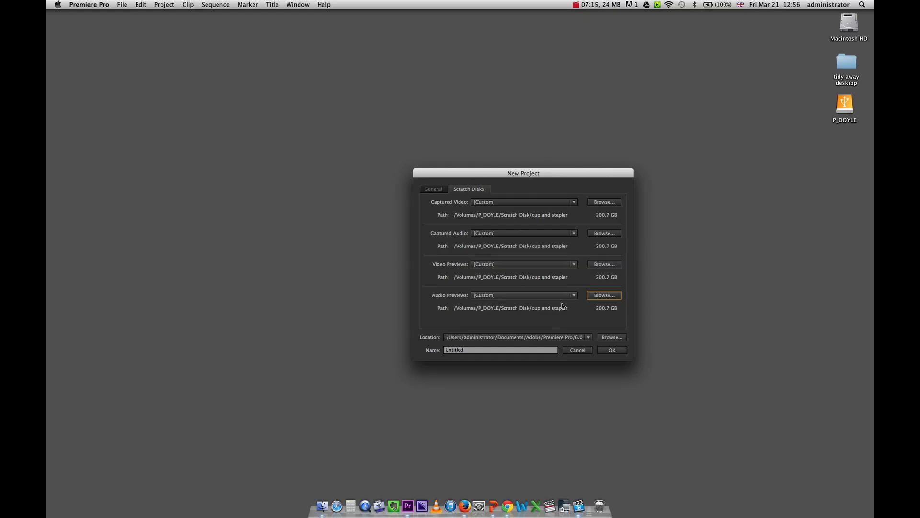
Create a "Premier projects" folder on the Desktop and choose it as the new project's location.
{"action": "left_click", "coordinate": [612, 337]}
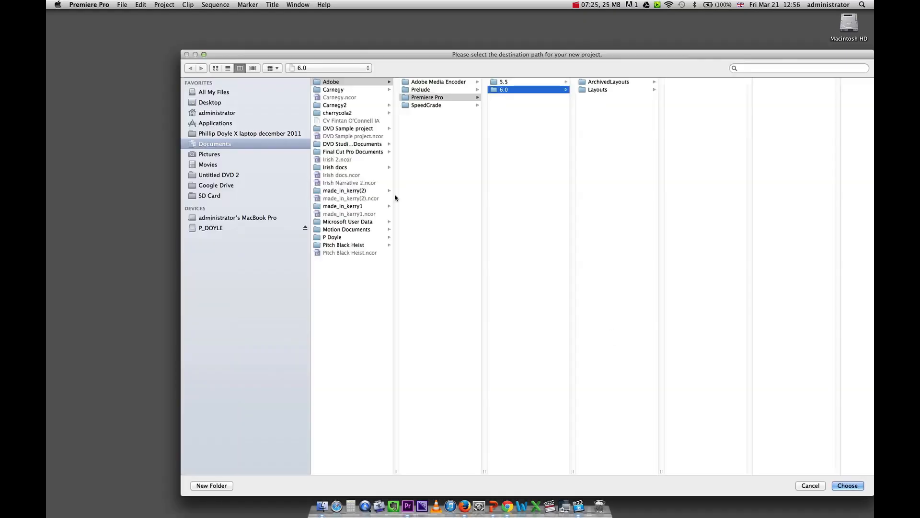
{"action": "left_click", "coordinate": [209, 102]}
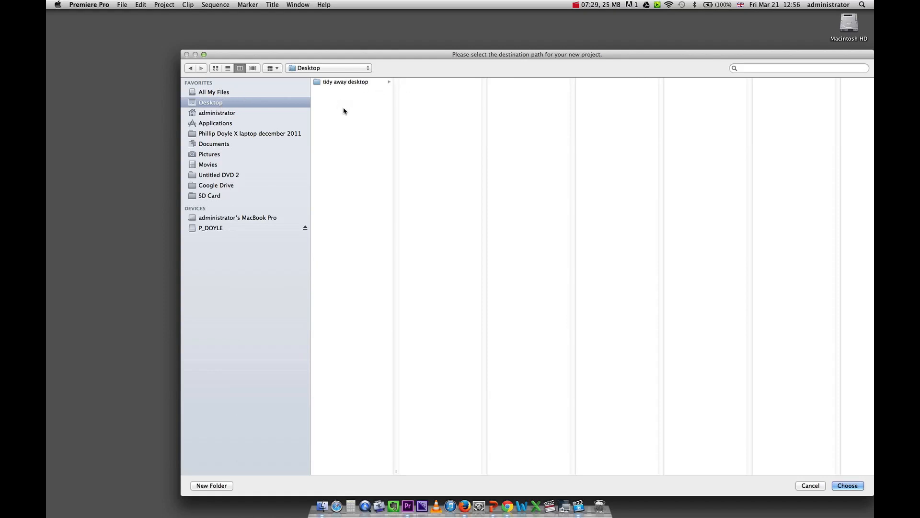
{"action": "key", "text": "super+shift+n"}
{"action": "type", "text": "Pr"}
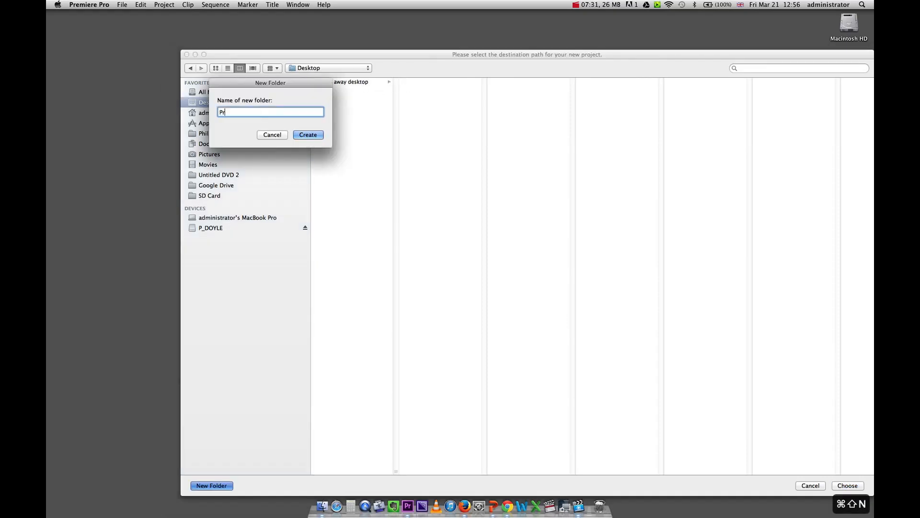
{"action": "type", "text": "emier projects"}
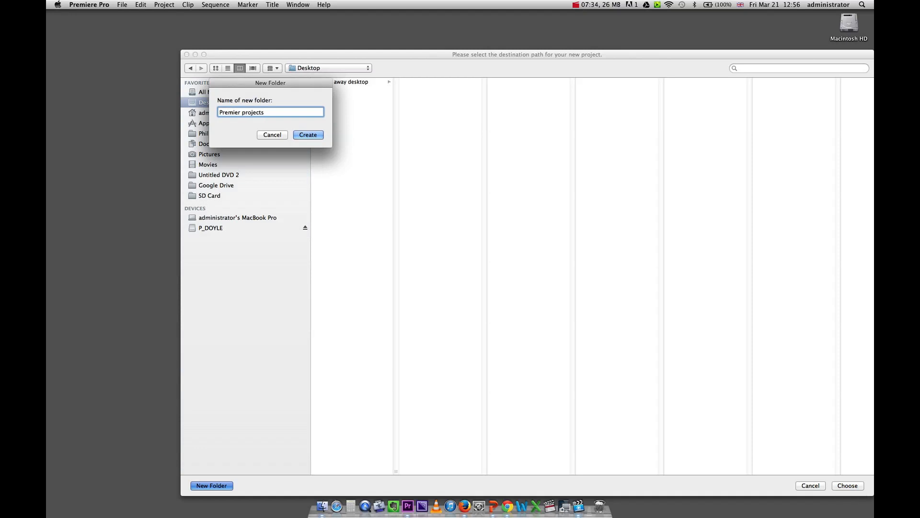
{"action": "key", "text": "Return"}
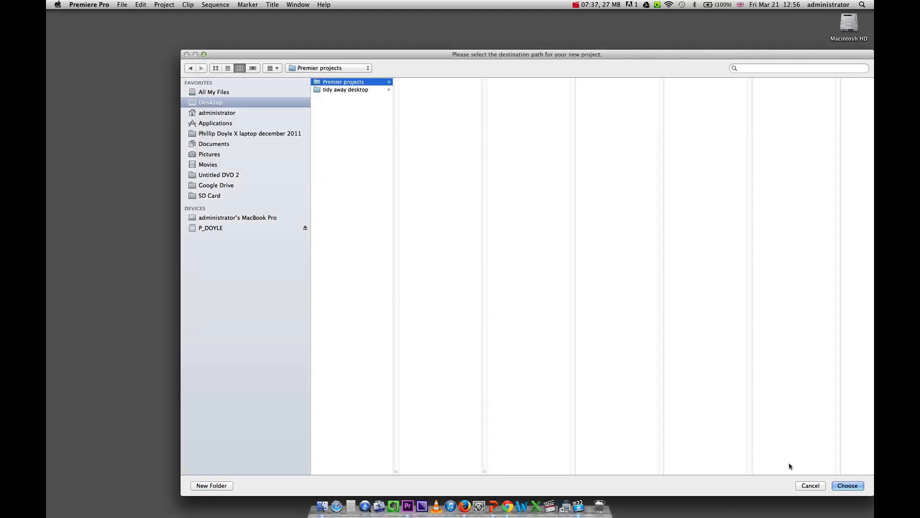
{"action": "left_click", "coordinate": [849, 485]}
Name the new project "Cup & Stapler" and create it.
{"action": "left_click", "coordinate": [491, 350]}
{"action": "type", "text": "Cu"}
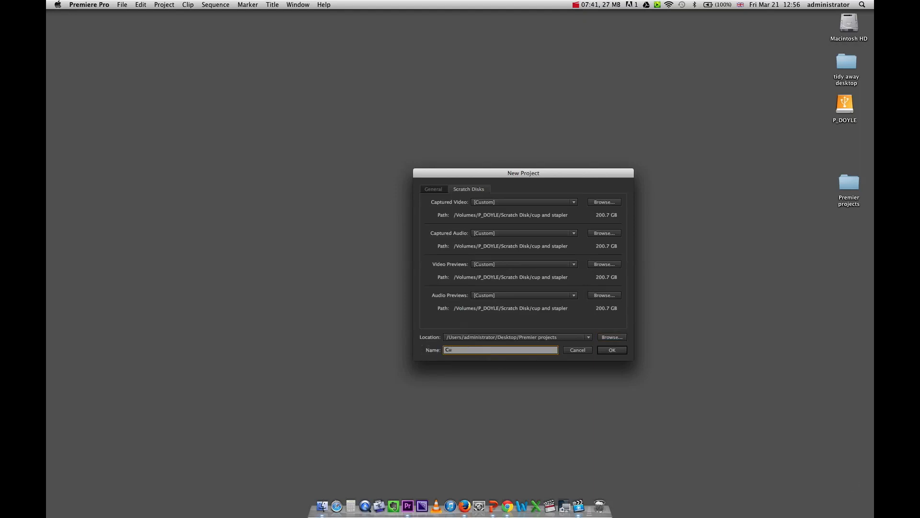
{"action": "type", "text": "p & Stapler"}
{"action": "left_click", "coordinate": [612, 351]}
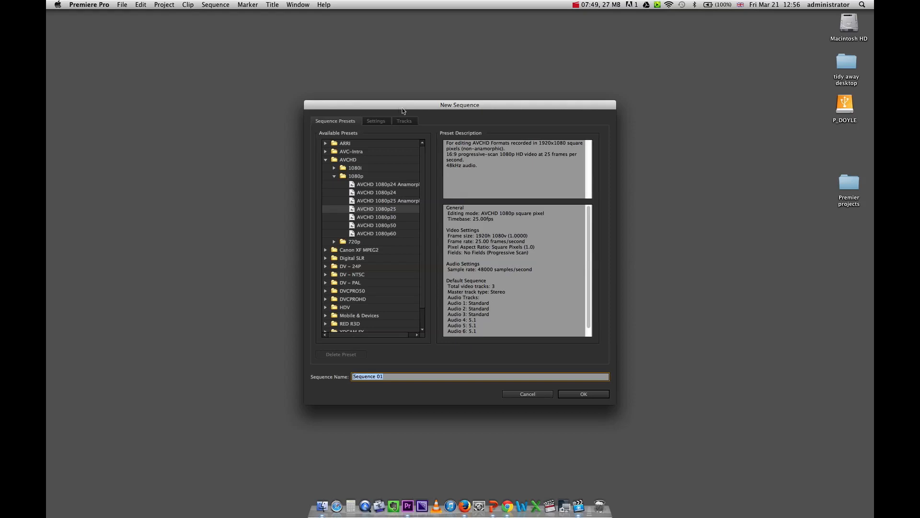
Create a sequence named "office edit" using the AVCHD 1080p25 preset.
{"action": "left_click_drag", "start_coordinate": [403, 111], "coordinate": [443, 120]}
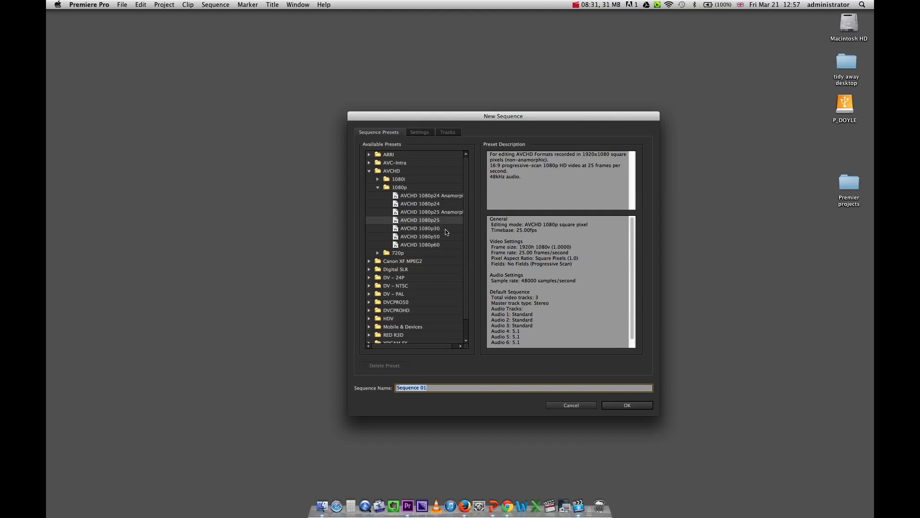
{"action": "left_click", "coordinate": [396, 220]}
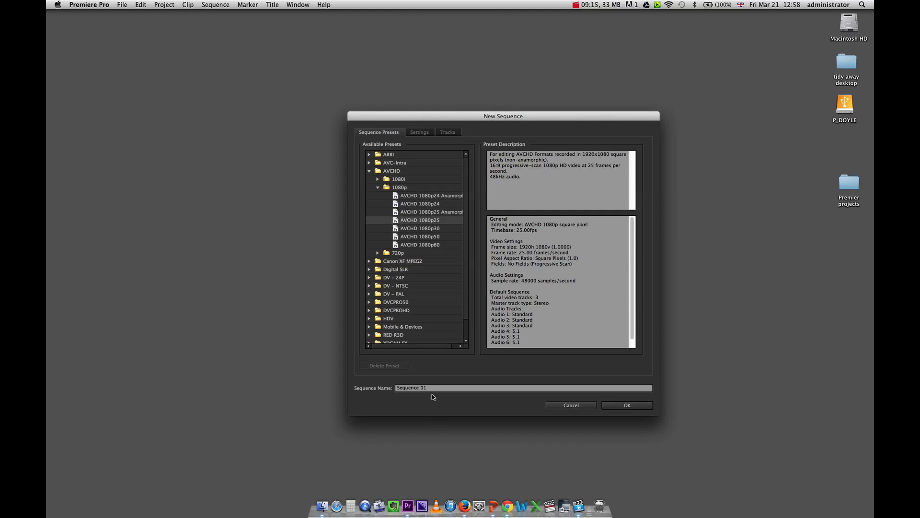
{"action": "left_click_drag", "start_coordinate": [432, 389], "coordinate": [388, 389]}
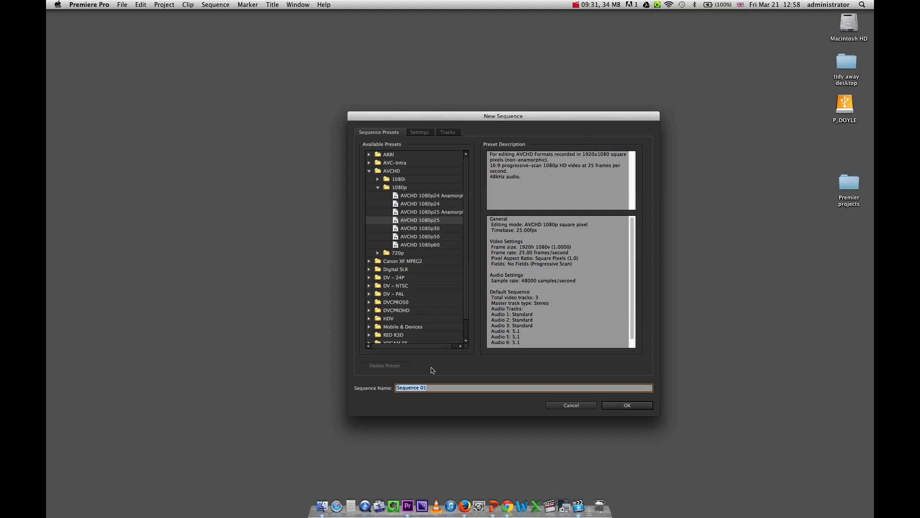
{"action": "type", "text": "of"}
{"action": "type", "text": "e edit"}
{"action": "left_click", "coordinate": [624, 406]}
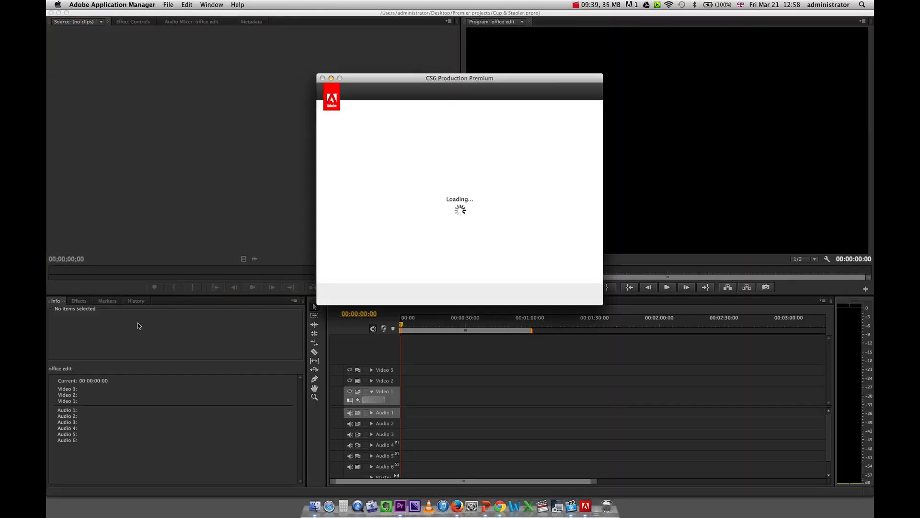
Dismiss the CS6 Production Premium window and restore the missing Project and Media Browser panels to the workspace.
{"action": "left_click", "coordinate": [523, 294]}
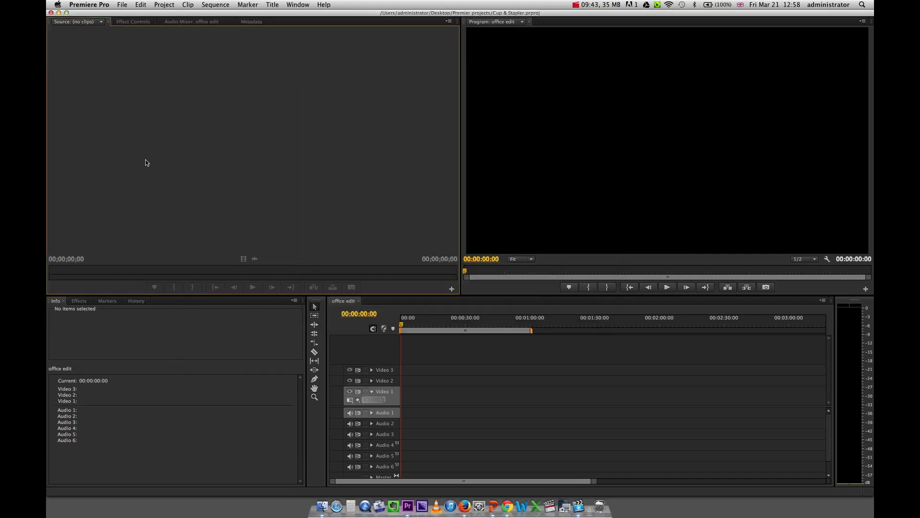
{"action": "left_click", "coordinate": [286, 4]}
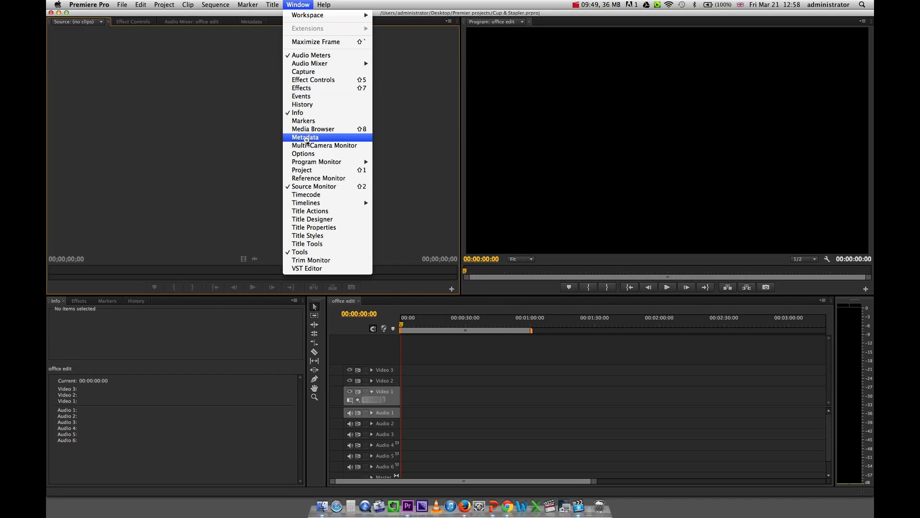
{"action": "left_click", "coordinate": [221, 74]}
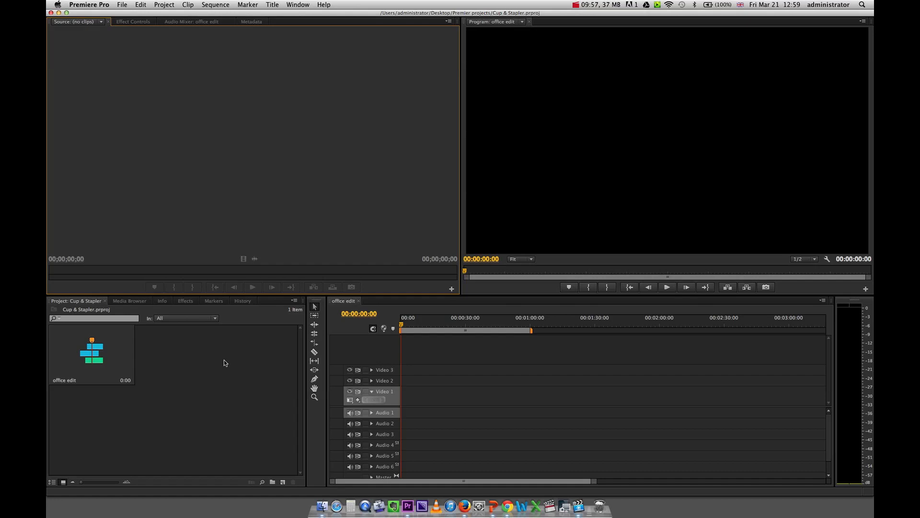
Open the "office edit" sequence from the project's contents in the timeline.
{"action": "left_click", "coordinate": [93, 350]}
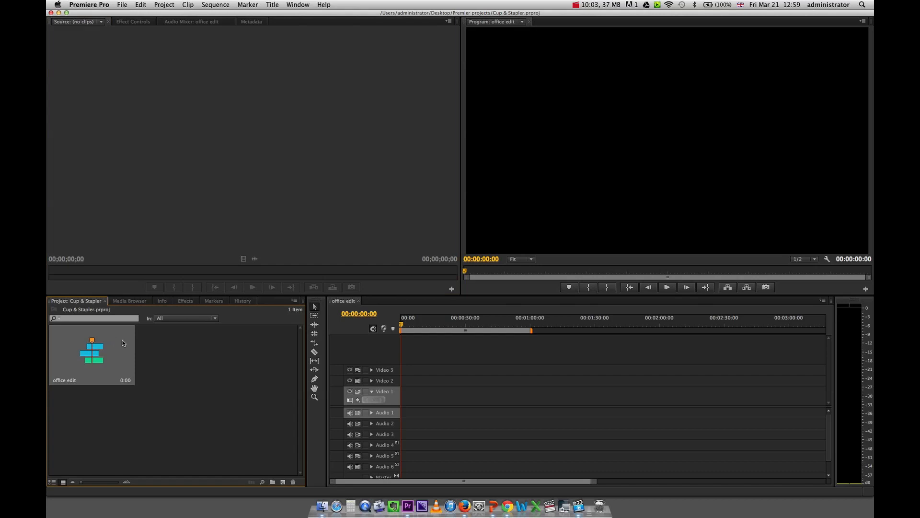
{"action": "double_click", "coordinate": [125, 351]}
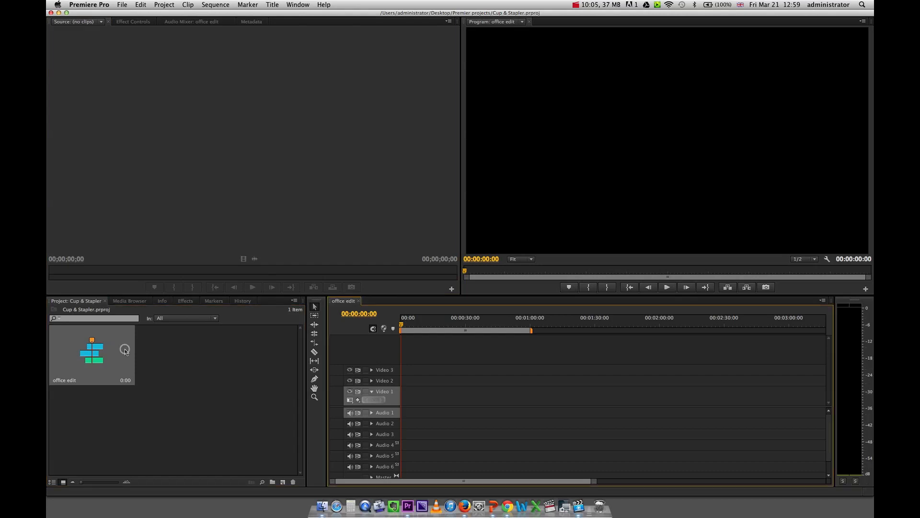